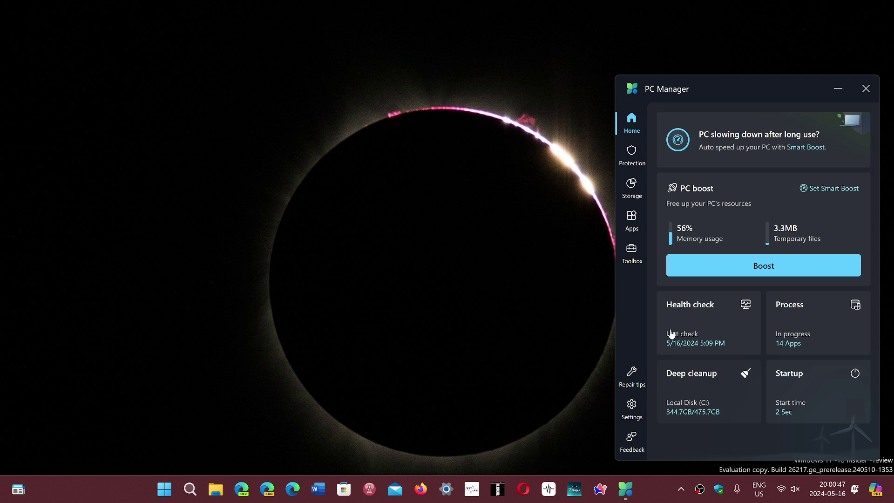
Visit Storage, return Home, and run a health check that finds 3.4 MB of cleanup items
click(635, 188)
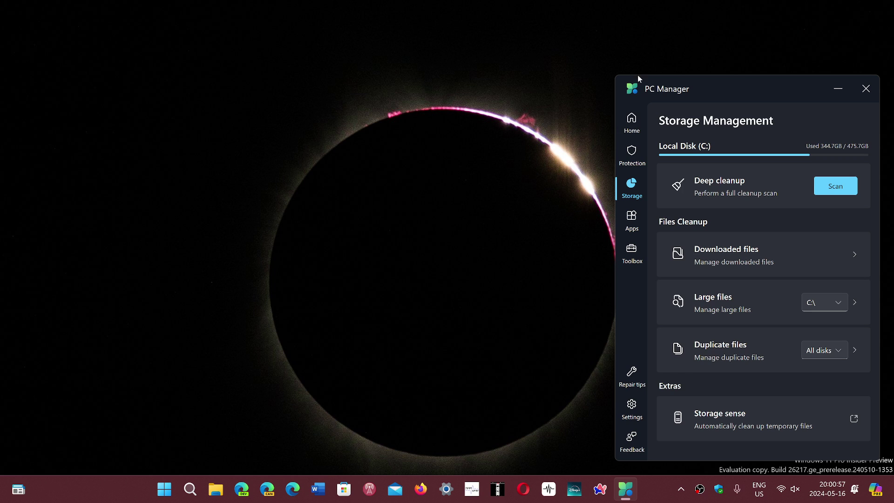
click(632, 122)
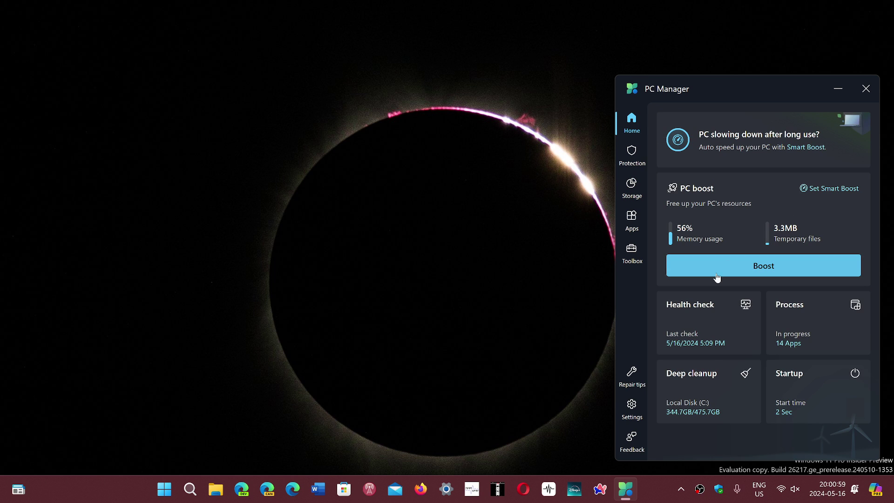
click(689, 322)
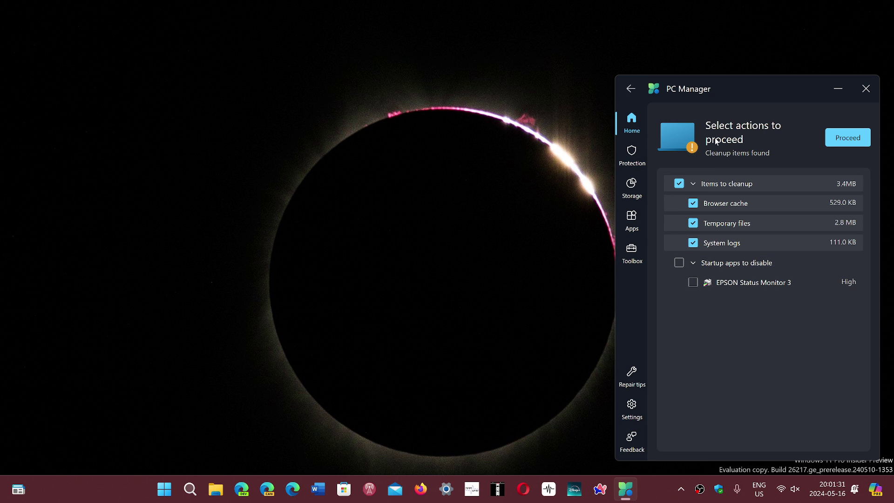
Show the System protection page with virus scan, Windows update, browser, taskbar and pop-up options
click(630, 155)
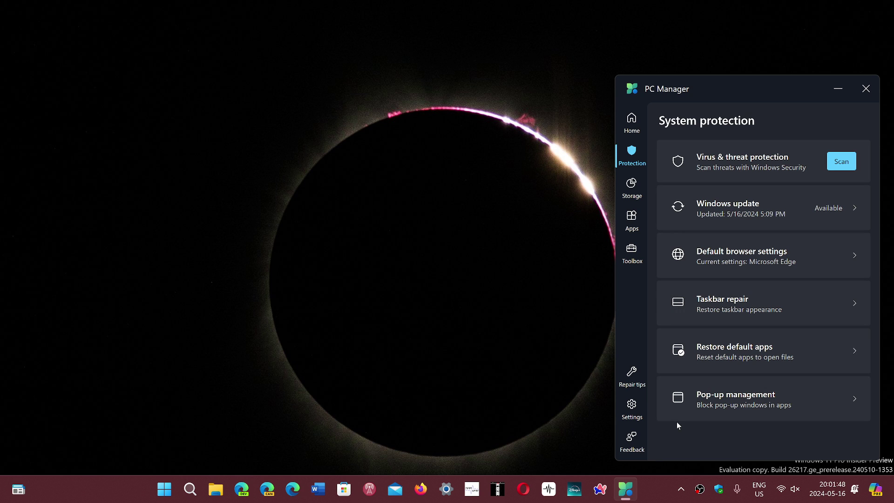
Look over the Apps page, then show Storage Management for drive C usage
click(631, 220)
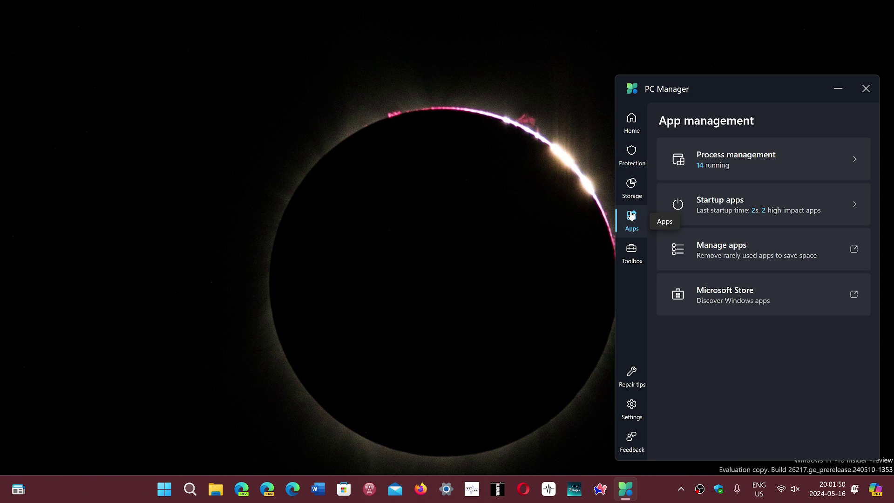
click(634, 183)
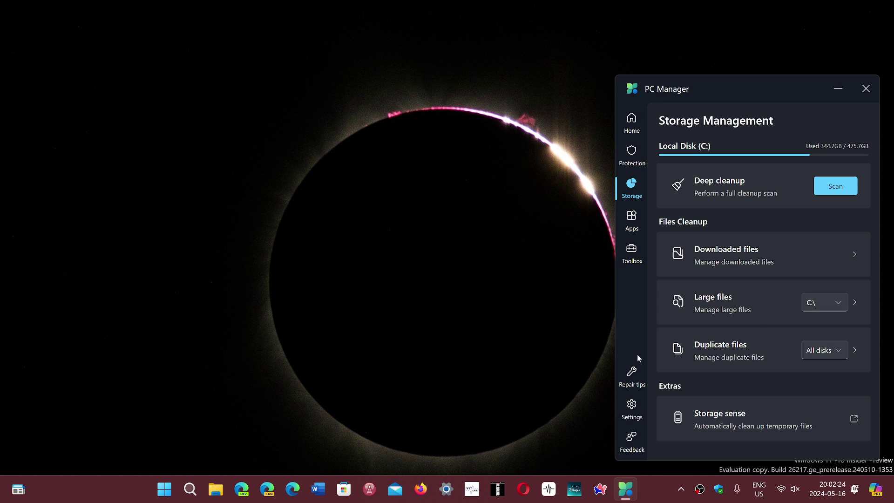
Confirm Repair tips reports 'You're all set!', then go back to the Home overview
click(632, 376)
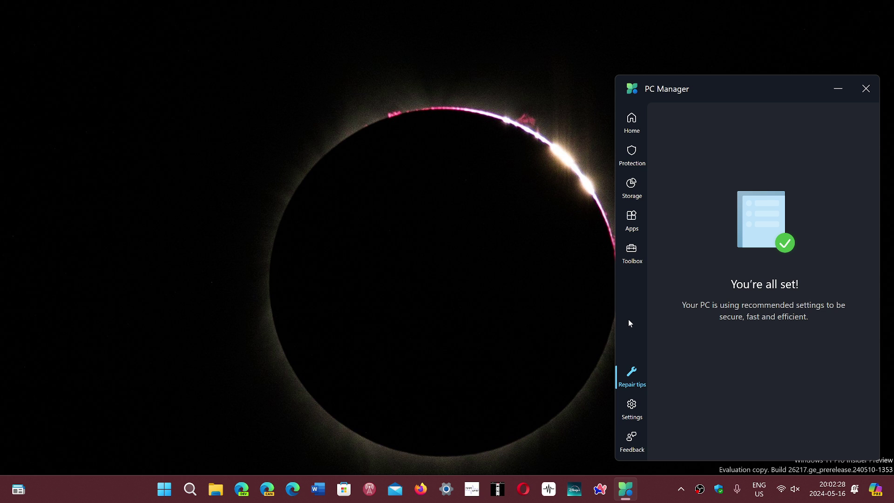
click(631, 123)
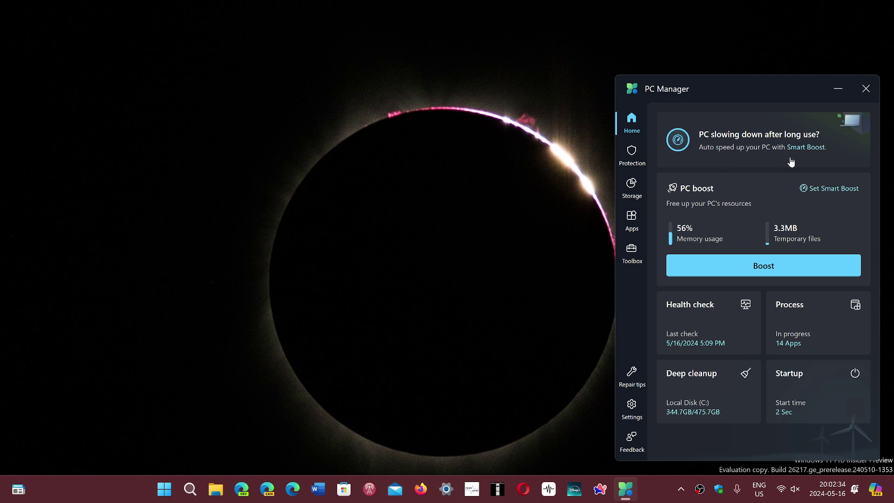
Close the Microsoft PC Manager window from its top-right corner
click(866, 89)
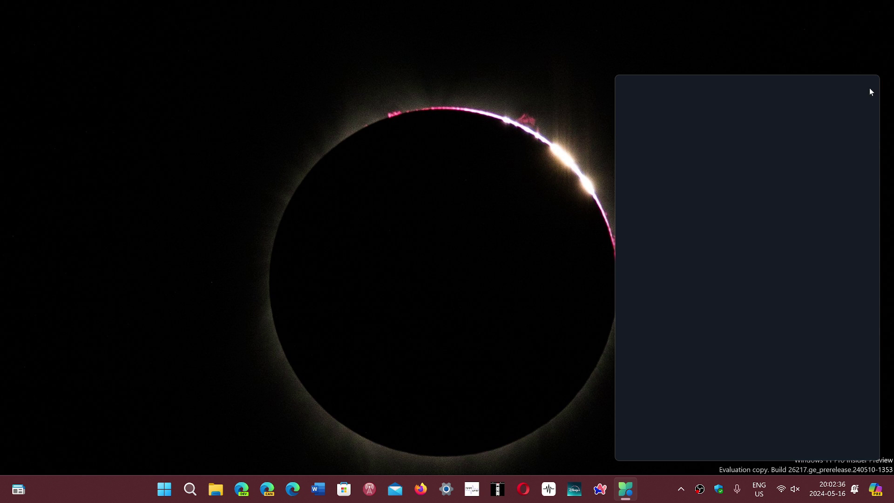